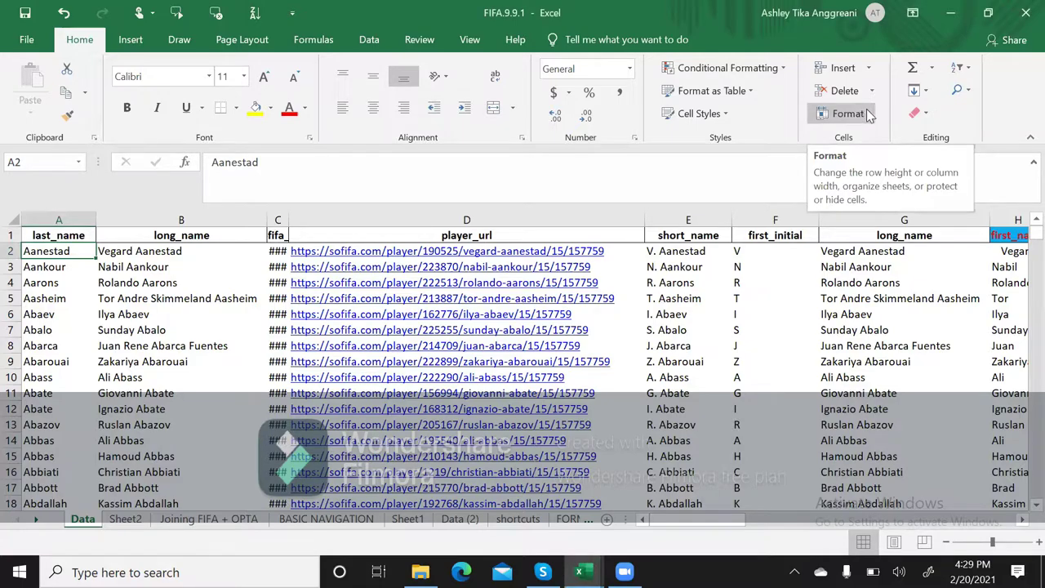
AutoFit column A's width to fit its last_name entries
click(869, 114)
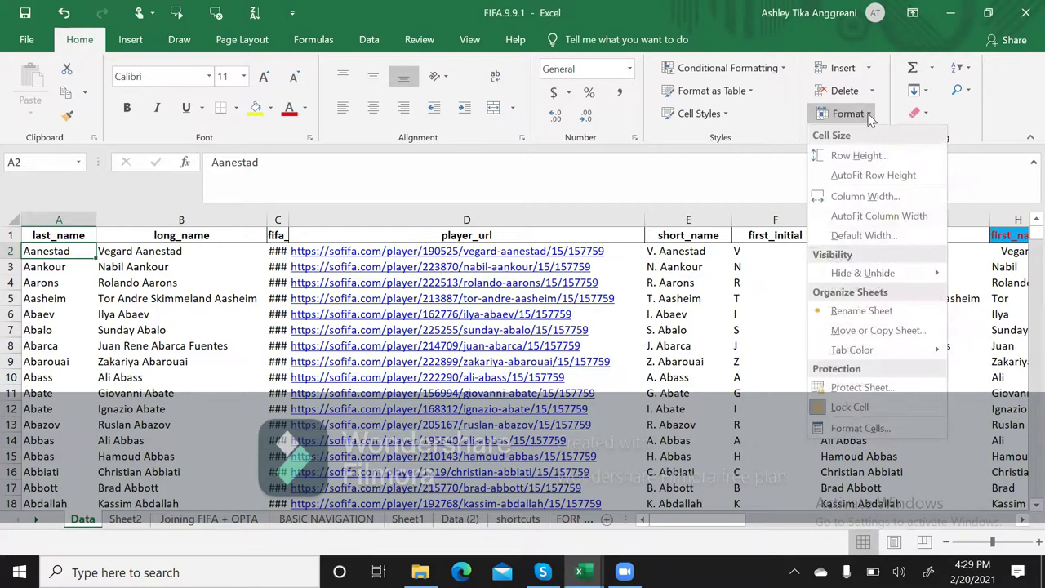
click(853, 219)
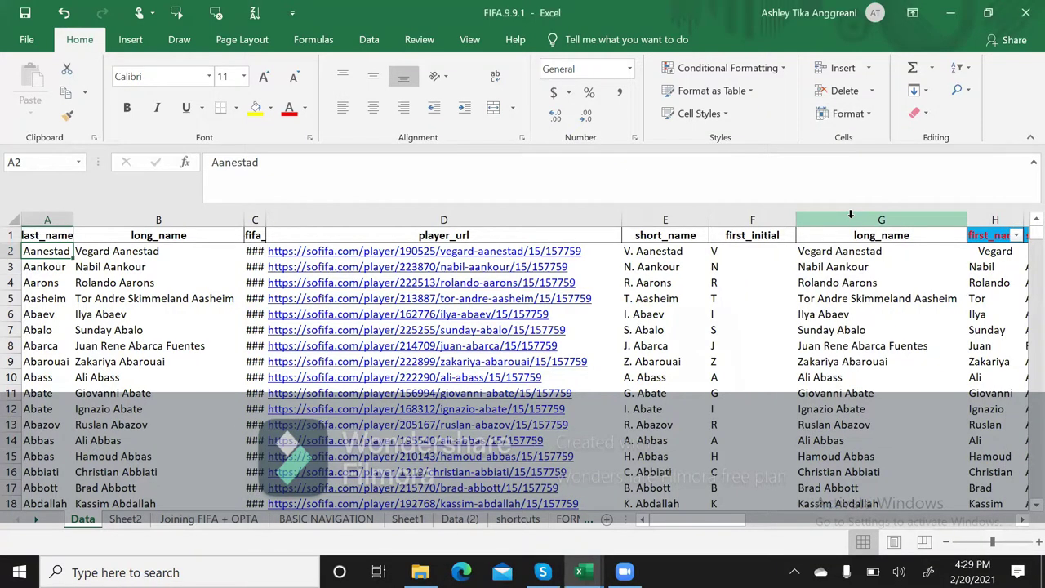
click(264, 220)
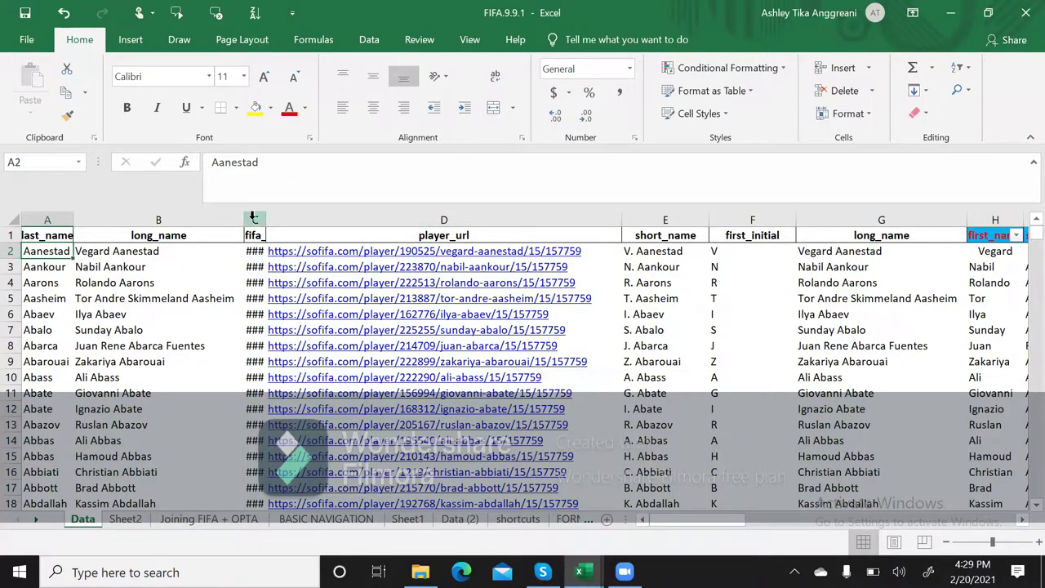
AutoFit column C to its sofifa_id values, then undo it so column C stays narrow
click(254, 219)
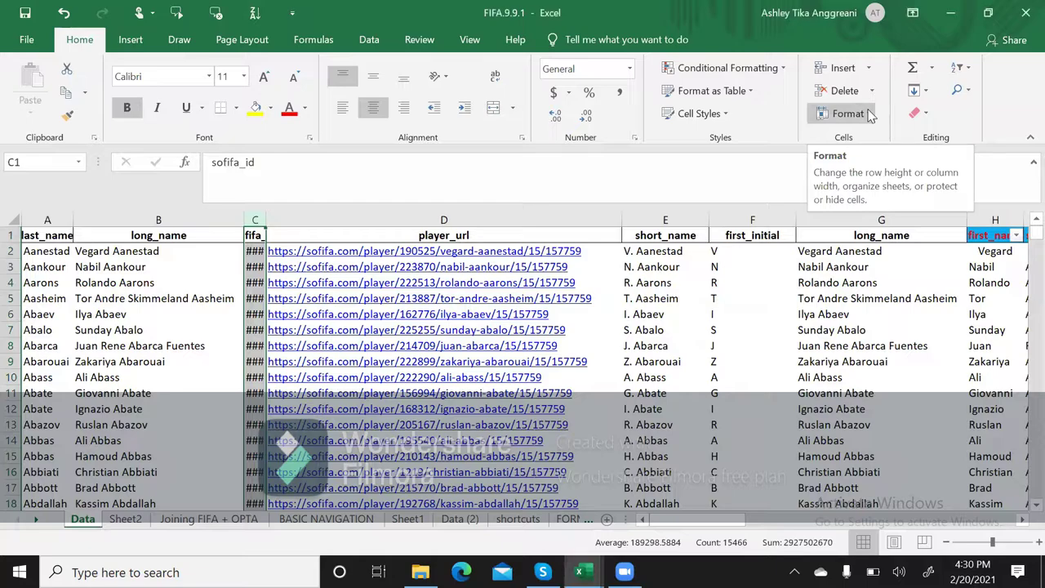
click(871, 117)
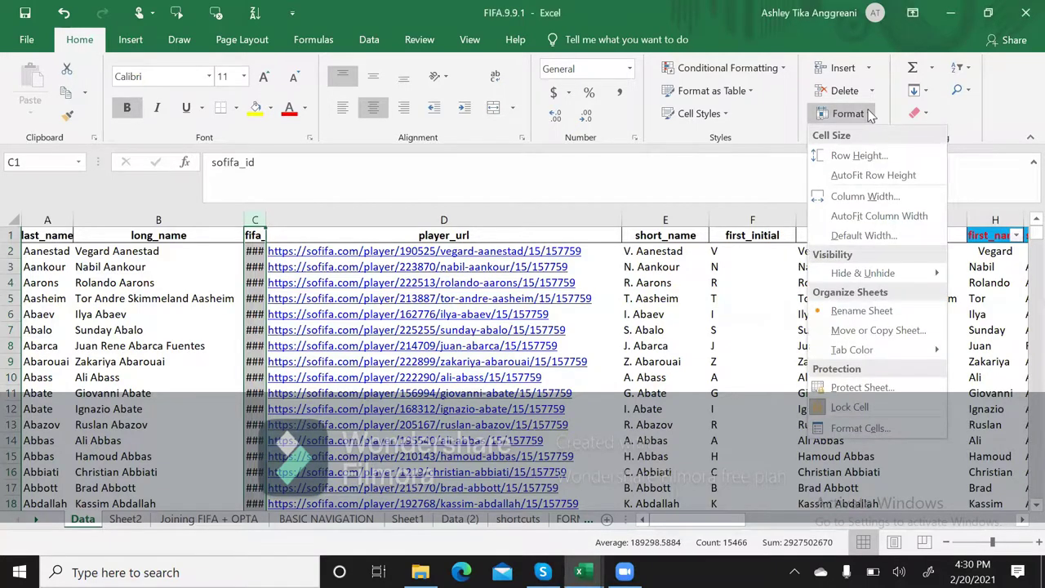
click(854, 217)
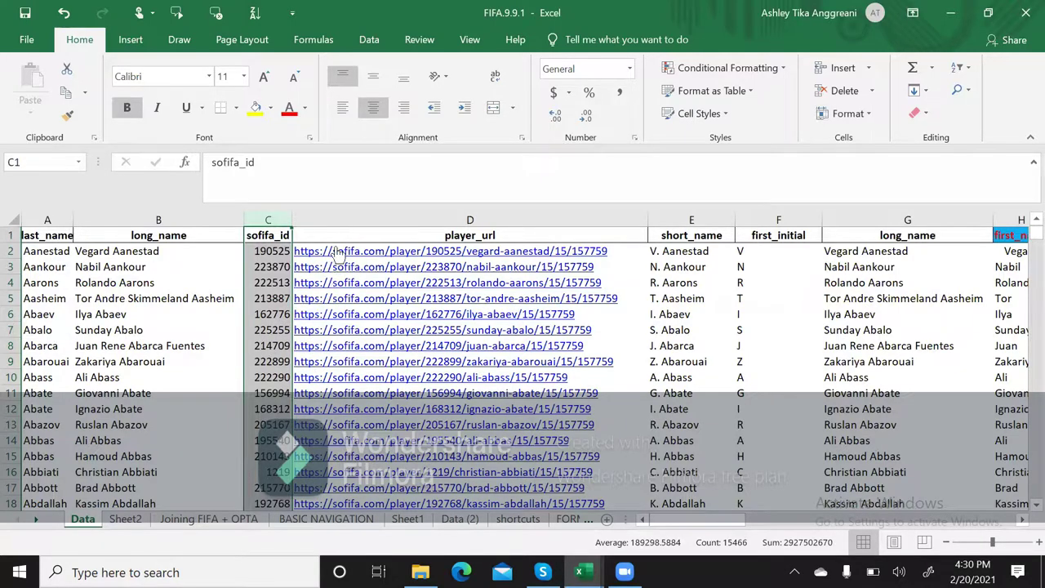
click(63, 12)
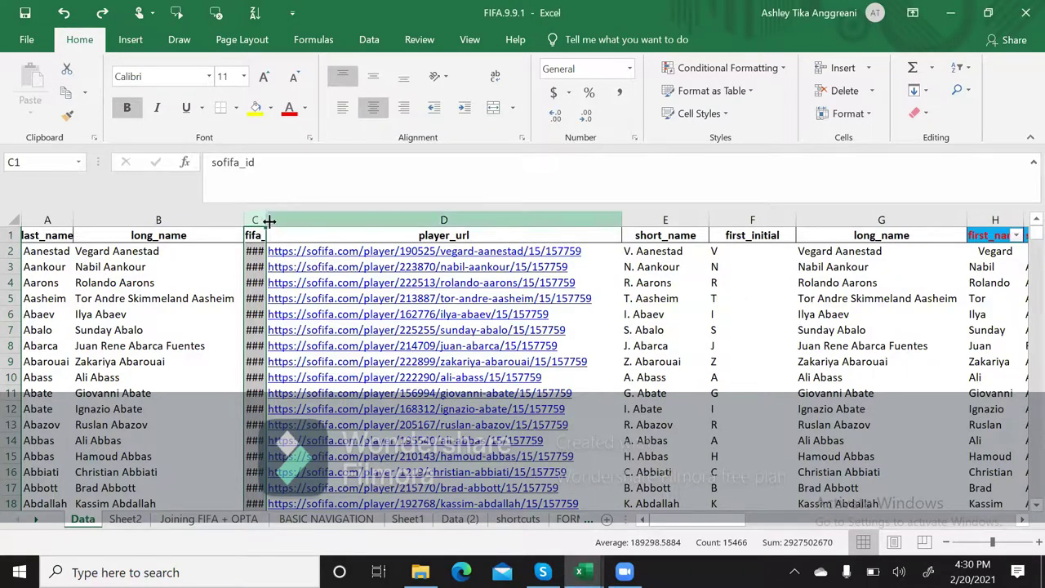
Drag column C slightly wider, undo back to its narrow #### width, and select column D
drag(261, 220, 286, 219)
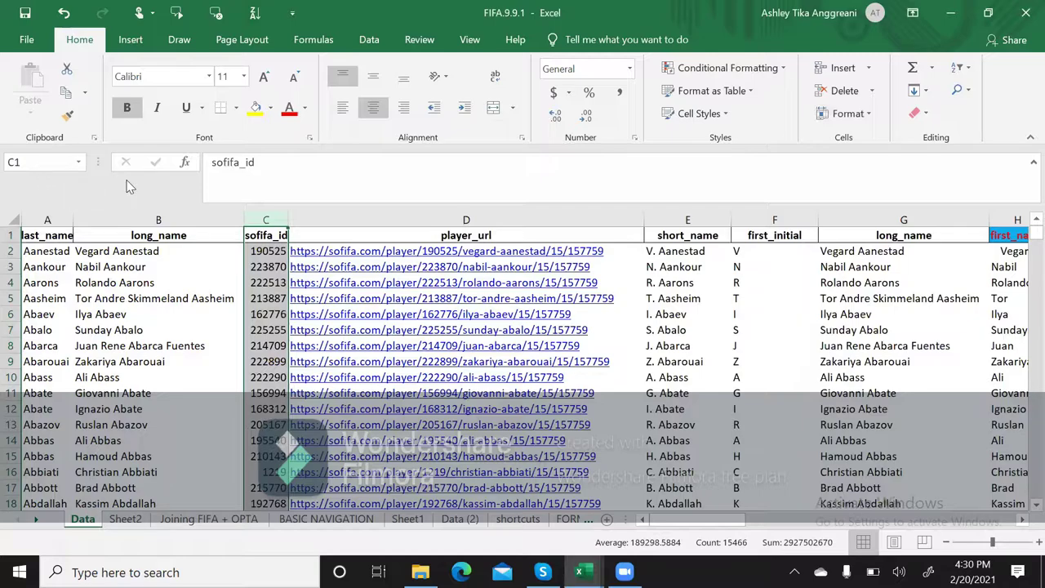
click(64, 12)
click(65, 12)
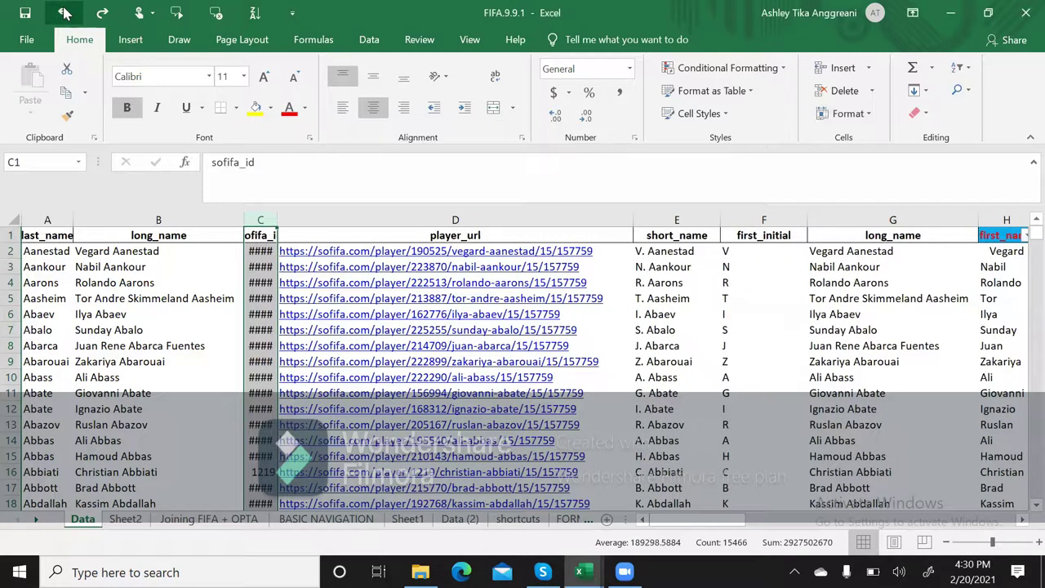
click(327, 200)
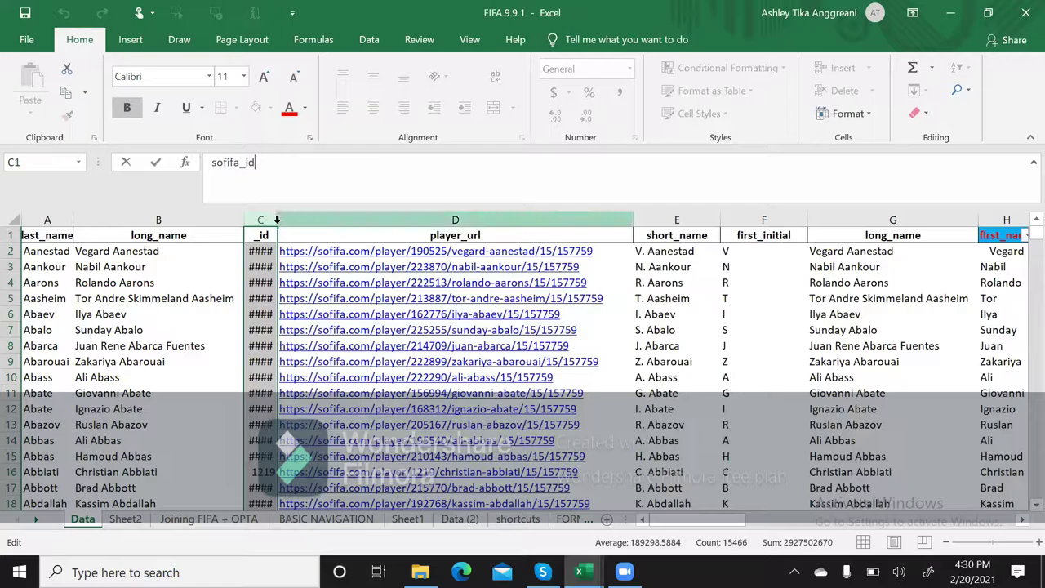
click(277, 220)
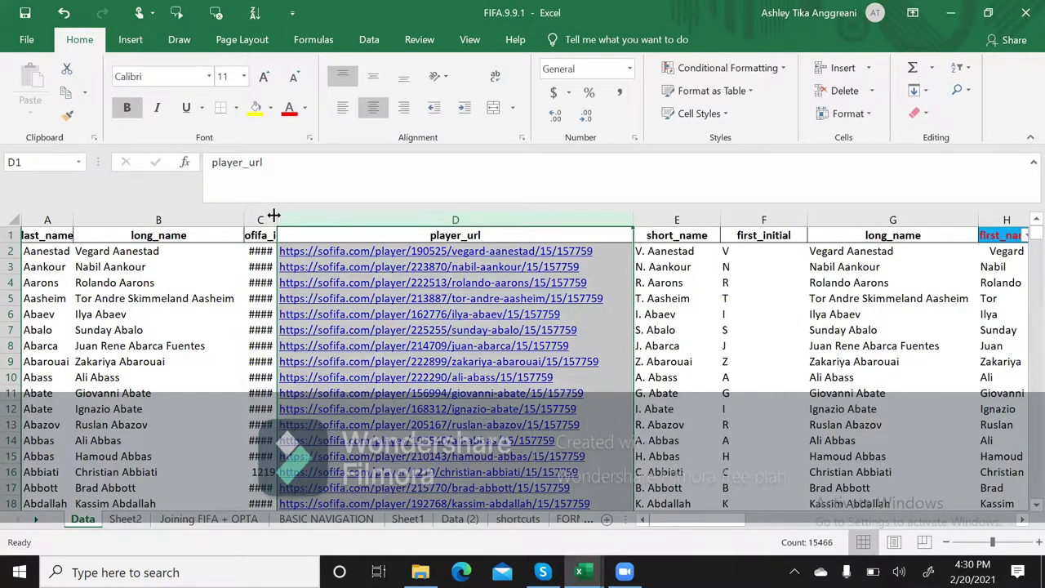
Double-click the C/D header border so sofifa_id values like 190525 show in full, then select C2
double_click(274, 215)
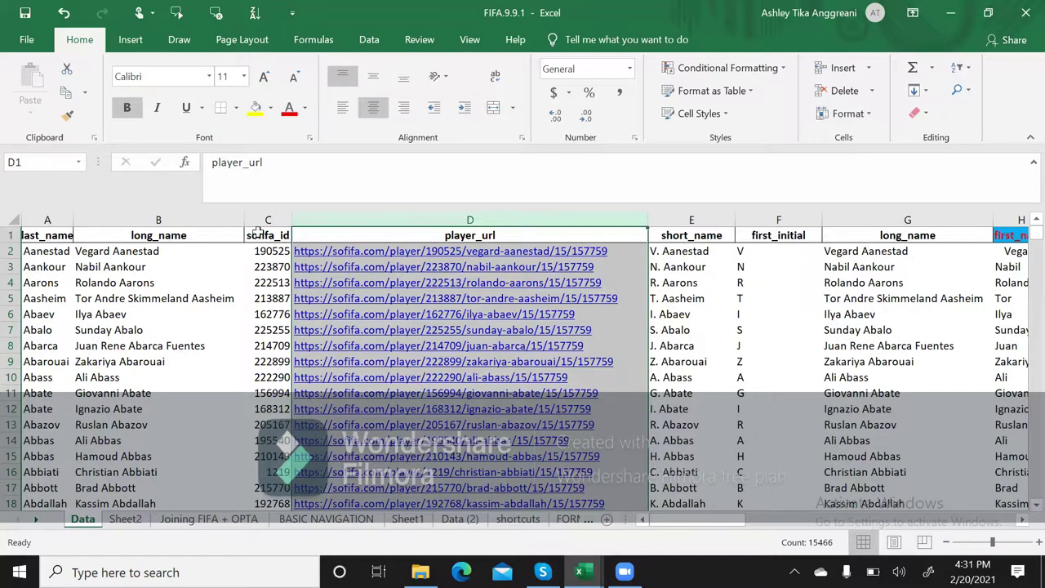
click(270, 252)
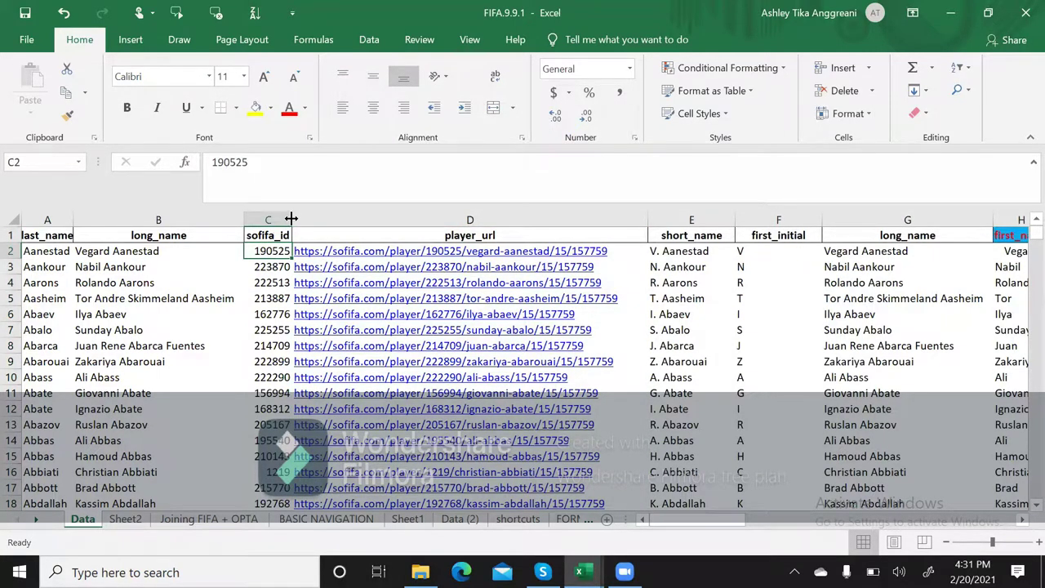
Narrow column C slightly and shrink the wide player_url column D
drag(291, 219, 264, 219)
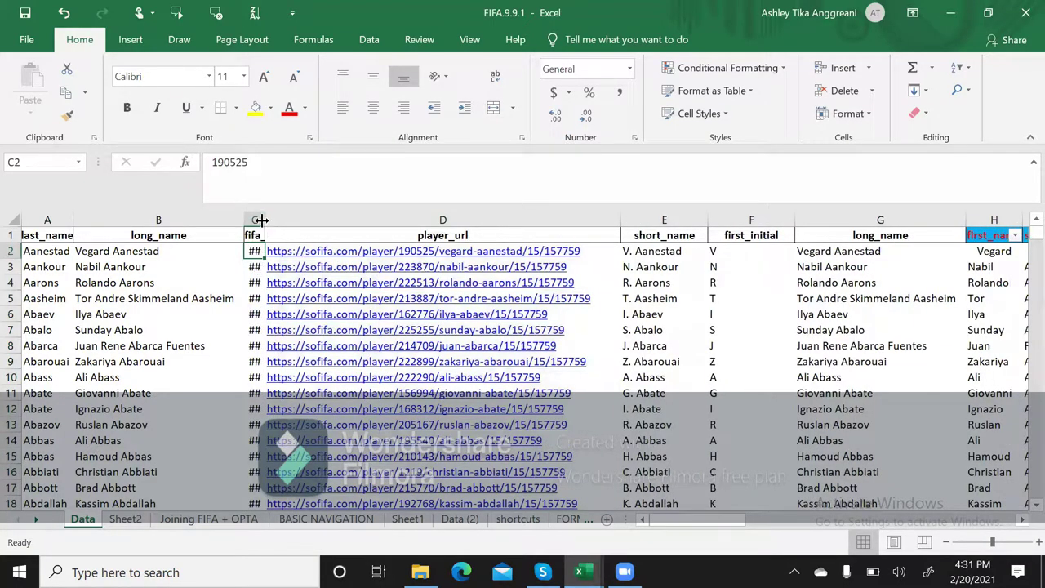
drag(260, 220, 267, 217)
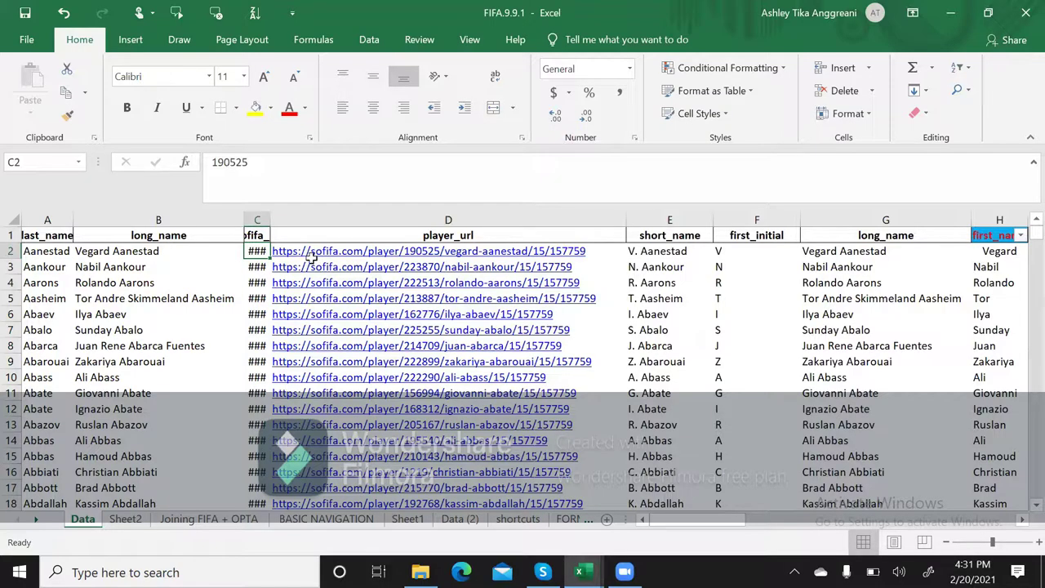
click(626, 215)
mouse_move(627, 215)
mouse_down()
mouse_move(581, 204)
mouse_move(437, 217)
mouse_up()
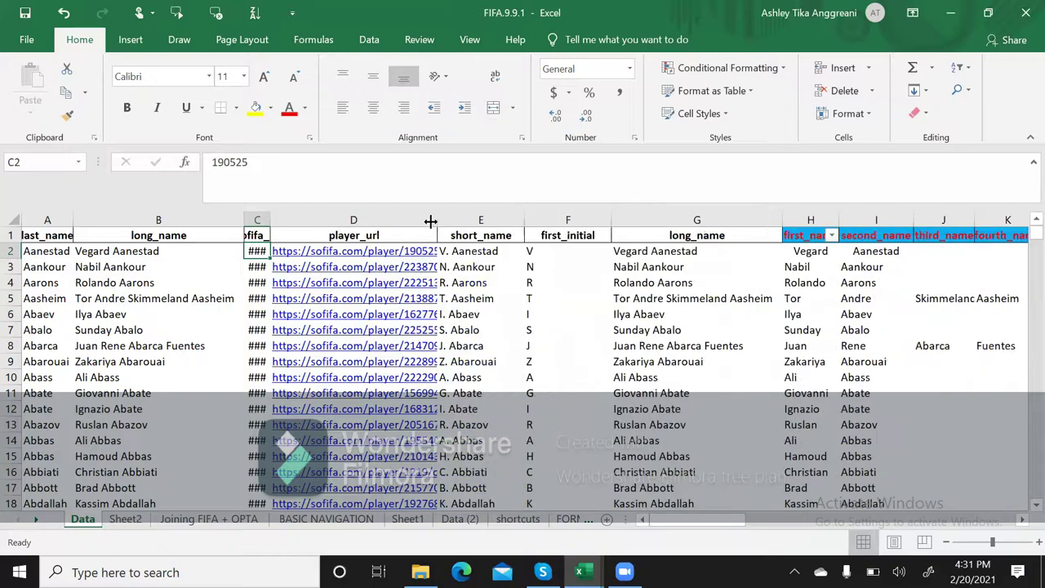
drag(430, 222, 414, 214)
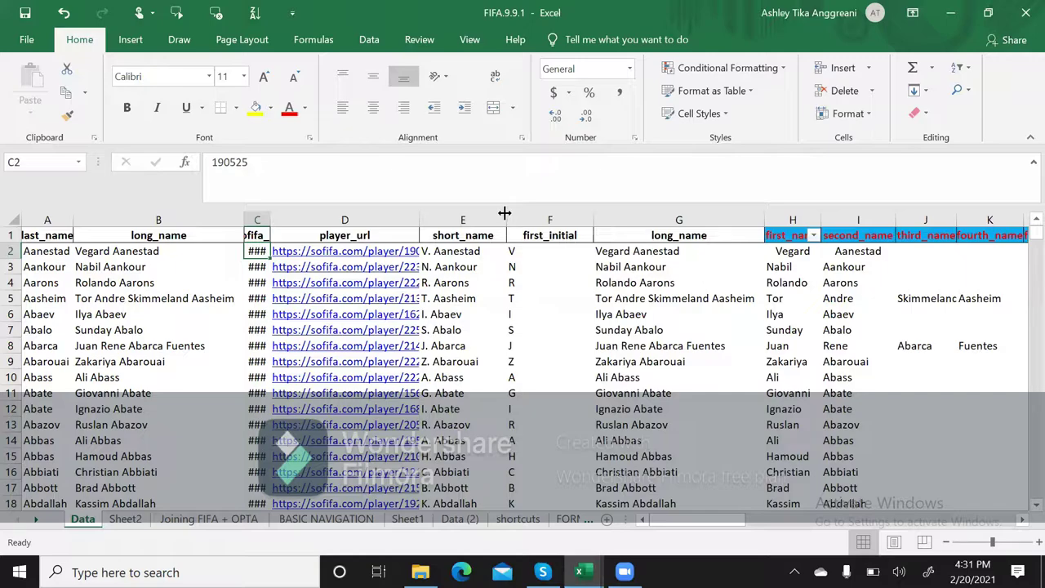
Narrow the short_name, first_initial and long_name columns E, F and G
drag(504, 213, 466, 211)
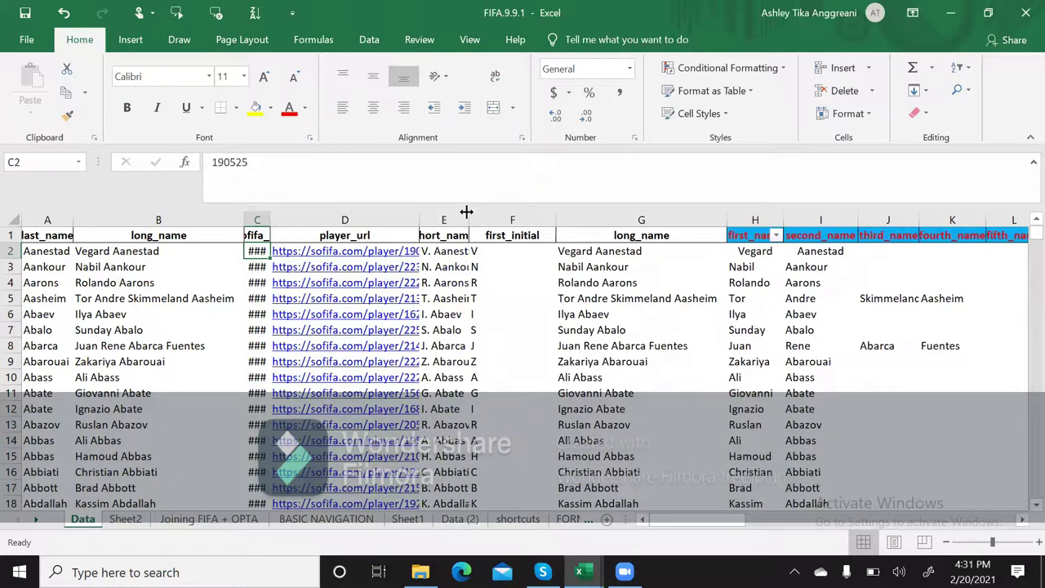
drag(466, 211, 458, 211)
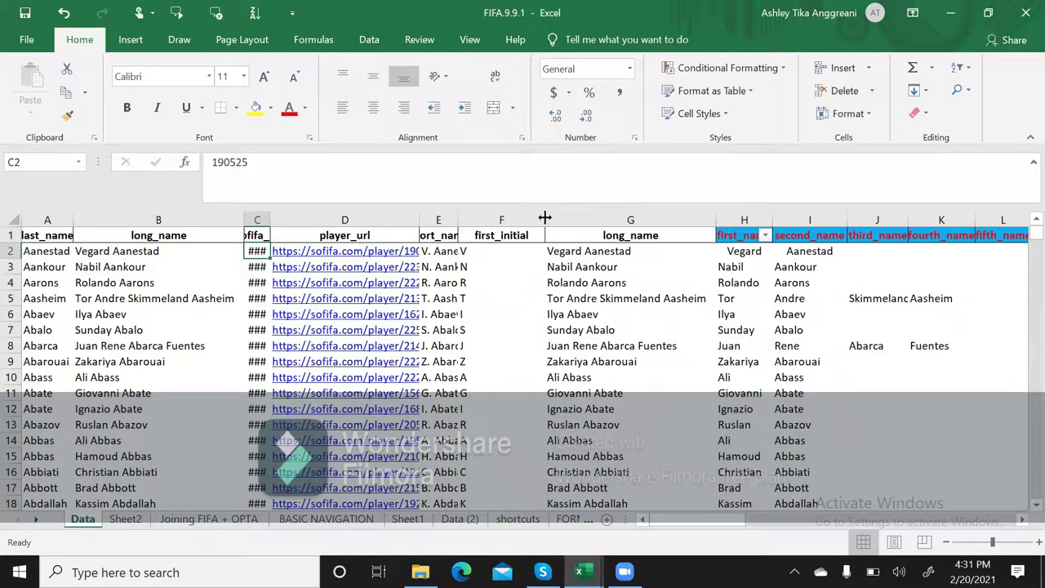
drag(544, 218, 472, 218)
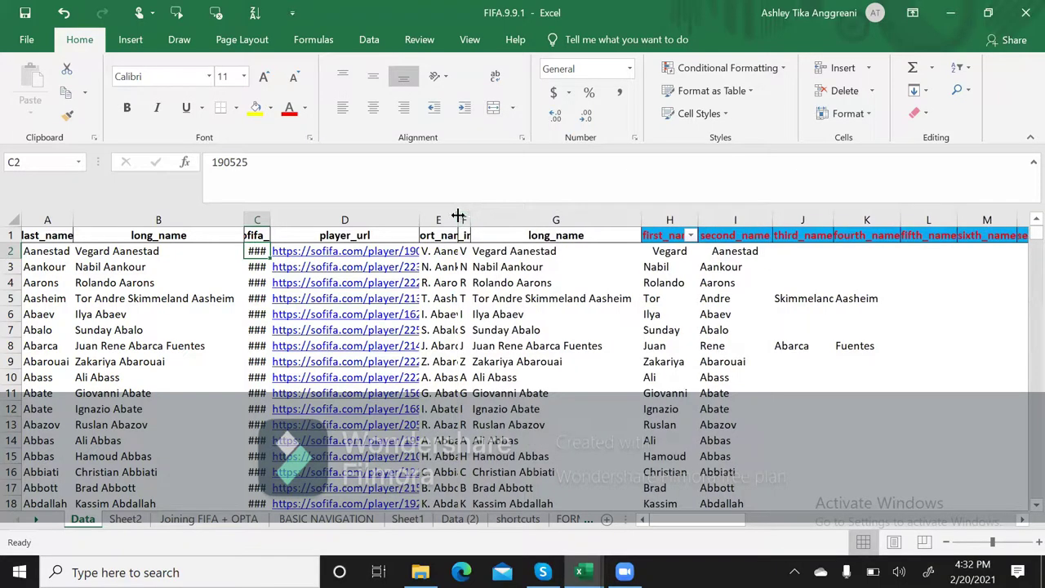
mouse_move(642, 218)
mouse_down()
mouse_move(556, 227)
mouse_move(521, 216)
mouse_up()
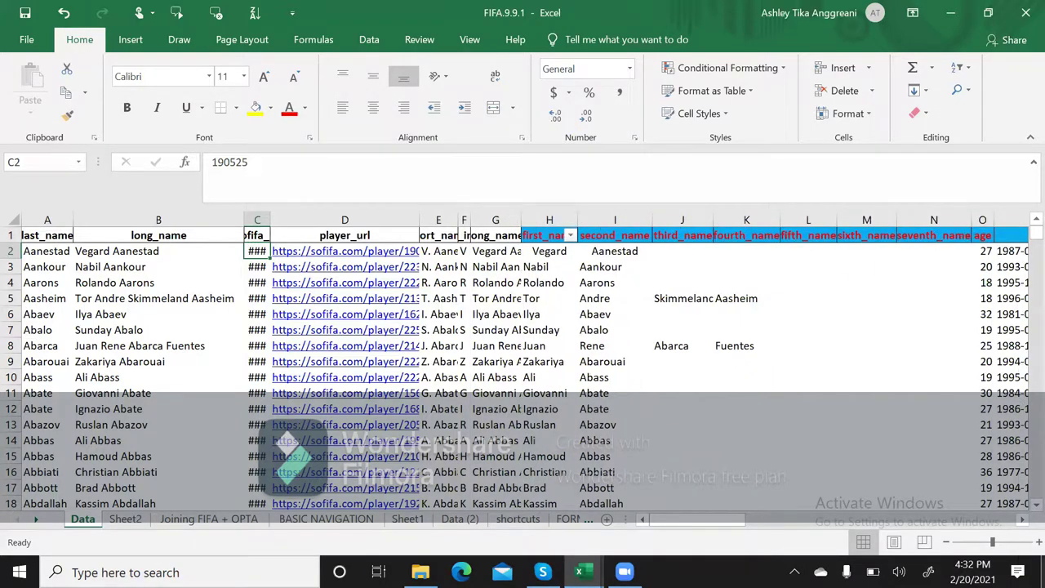
click(1022, 519)
Narrow the dob (P), height_cm (Q) and nationality (S) columns by dragging their borders left
click(1021, 519)
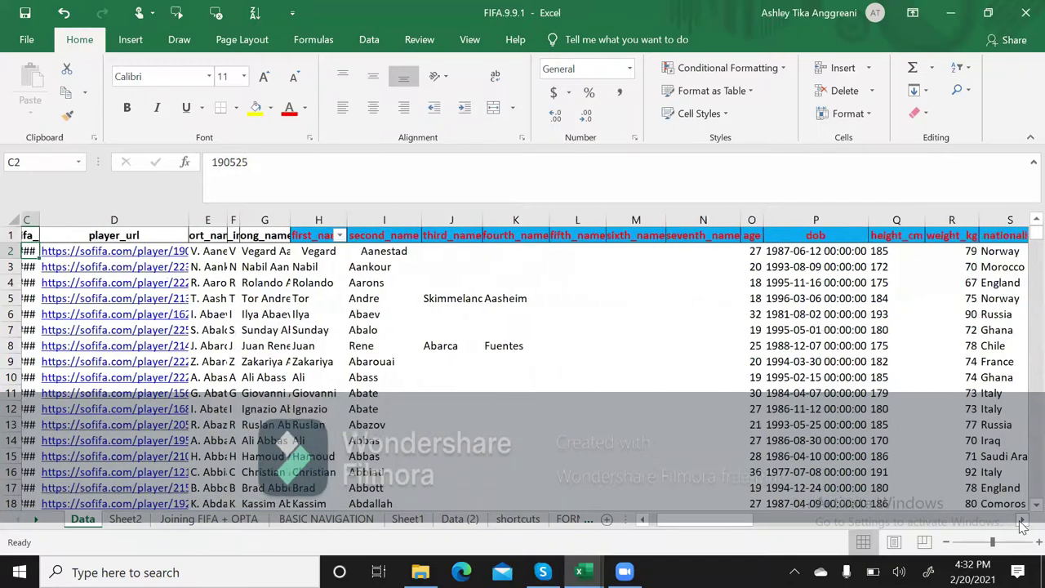
click(1021, 519)
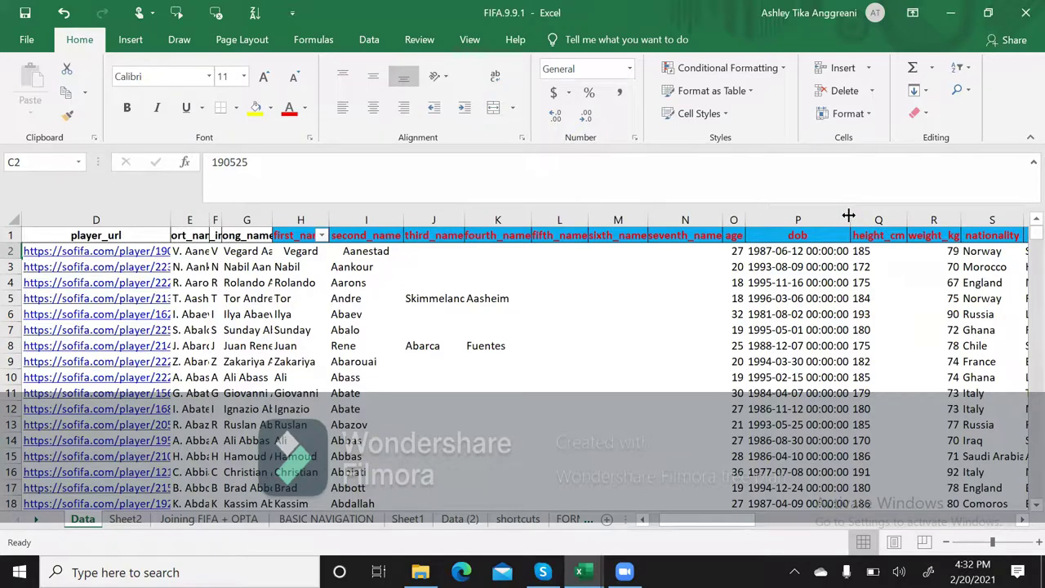
drag(849, 216, 793, 222)
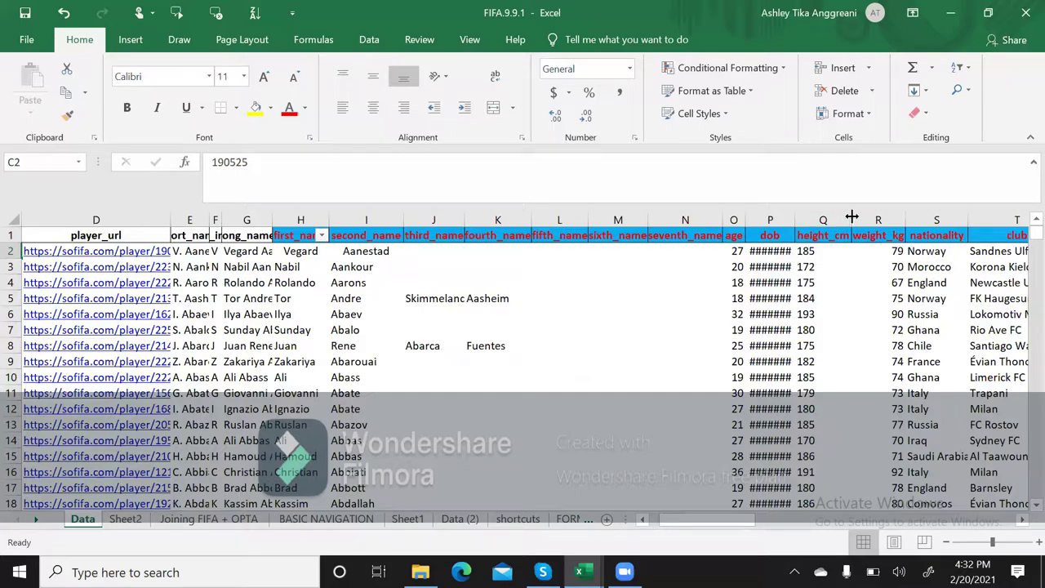
drag(848, 214, 803, 212)
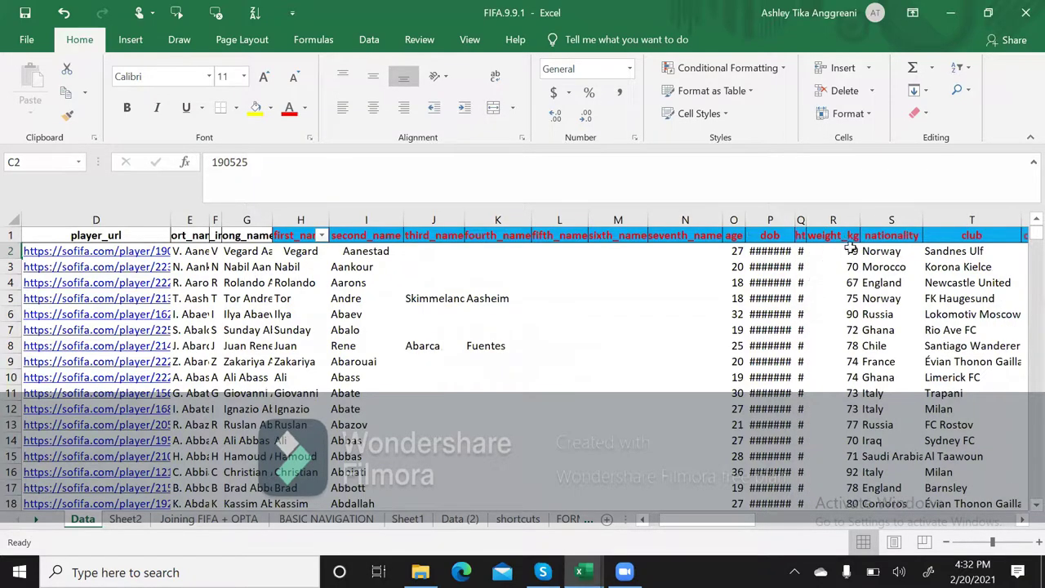
drag(923, 214, 880, 213)
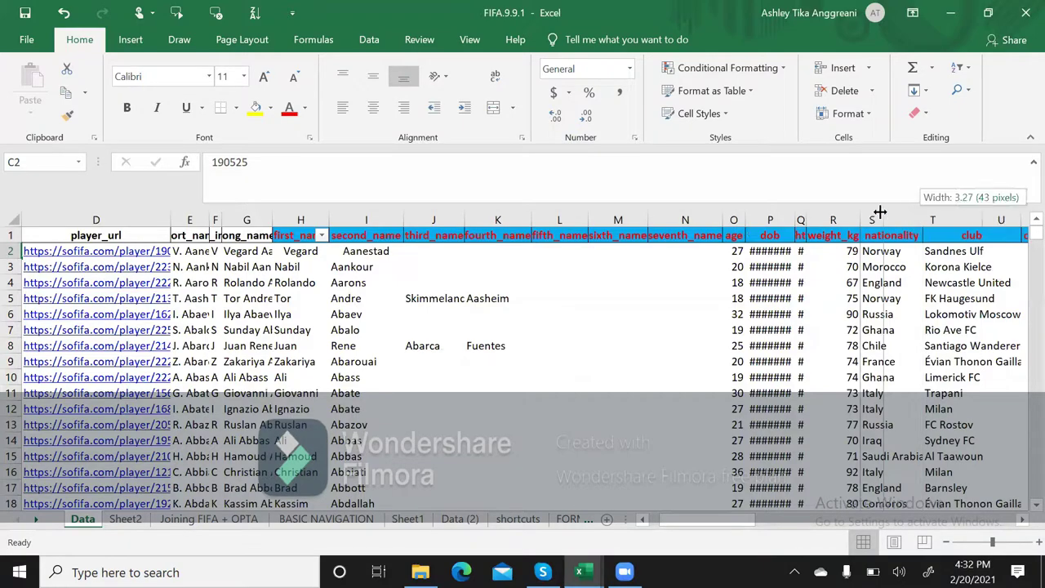